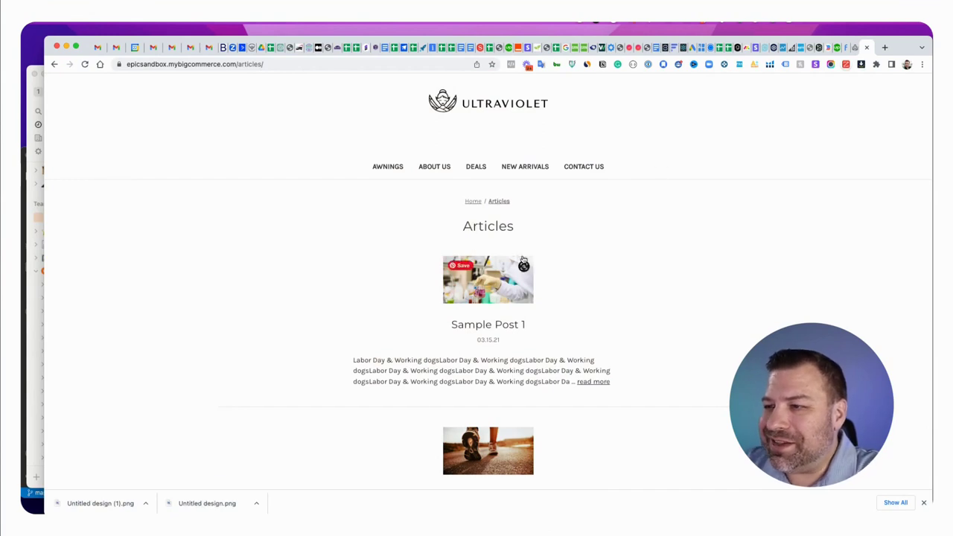
Step: Look through the sample posts and their thumbnail images on the live Articles page
scroll(522, 257, "down", 1)
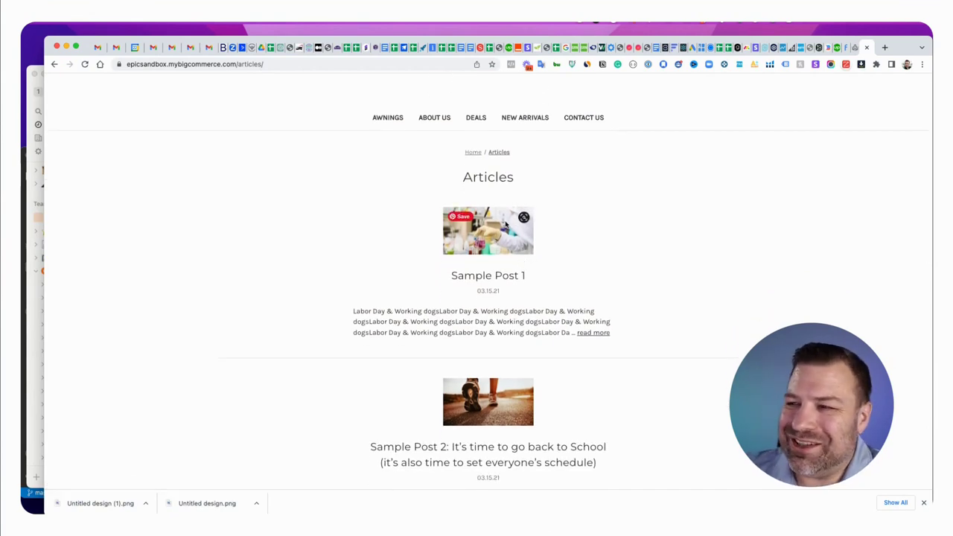
scroll(514, 245, "down", 3)
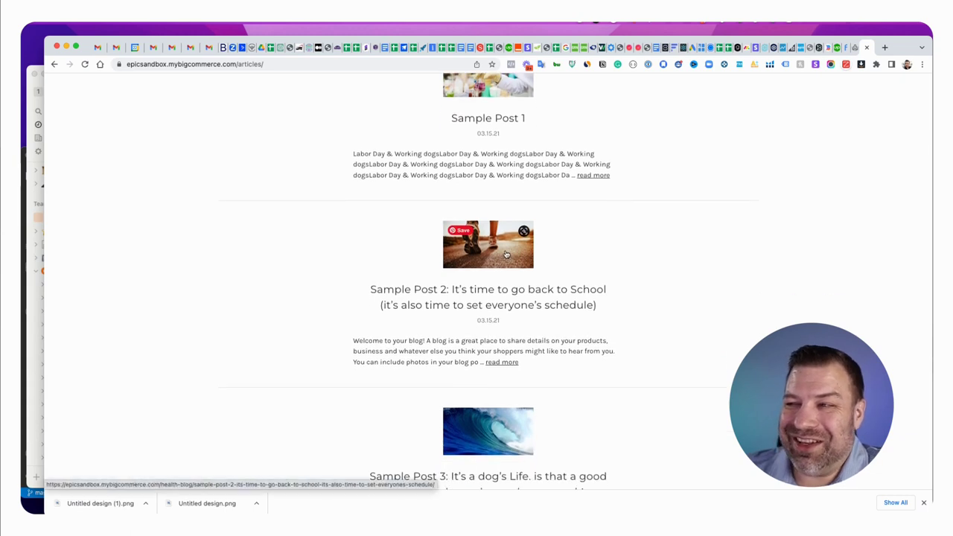
scroll(506, 255, "down", 4)
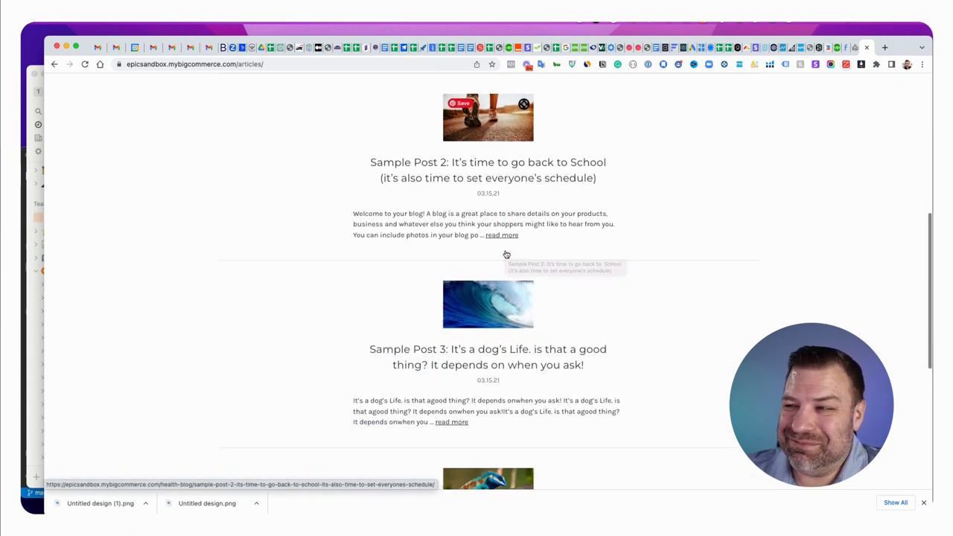
scroll(506, 255, "down", 1)
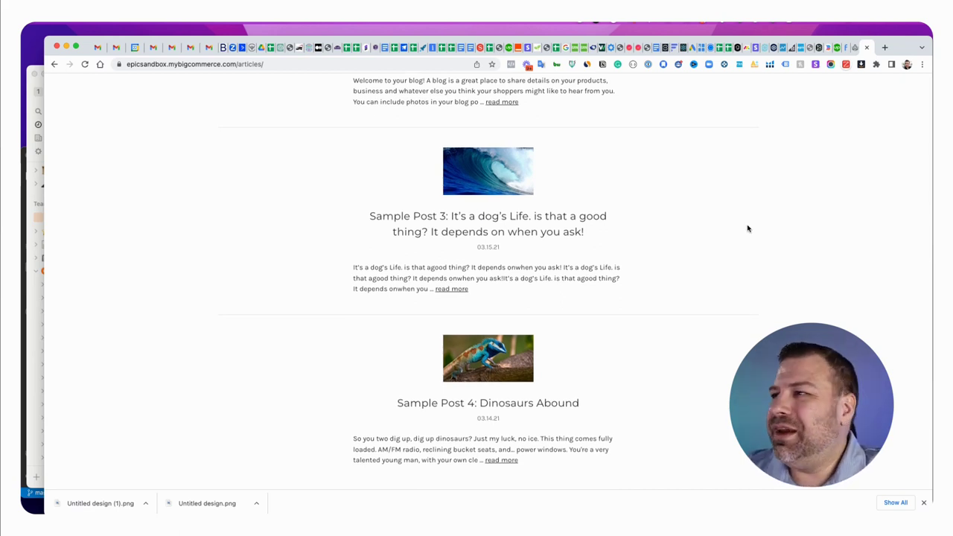
Step: Go from the open theme editor to the store's Themes page and customize the current theme, Cornerstone Copy Light, in Page Builder
left_click(855, 48)
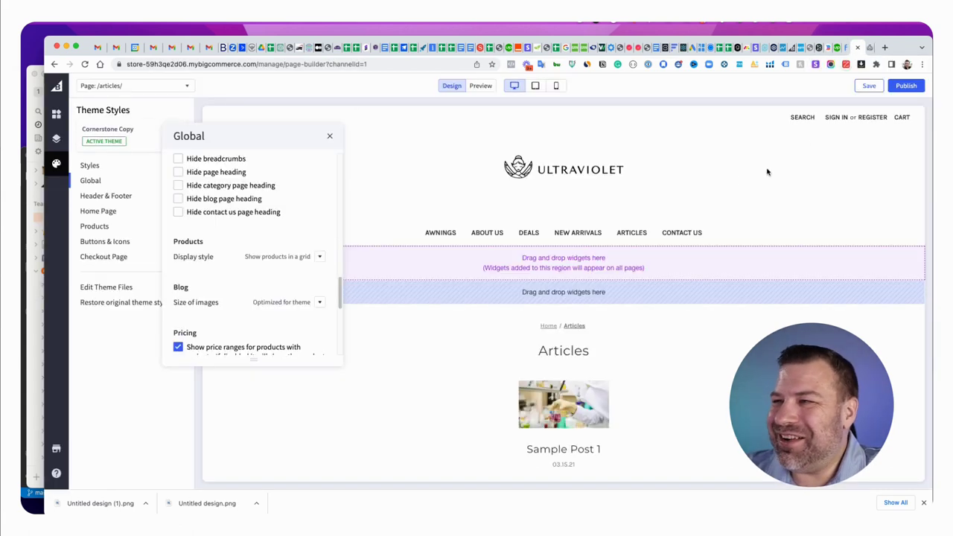
left_click(58, 86)
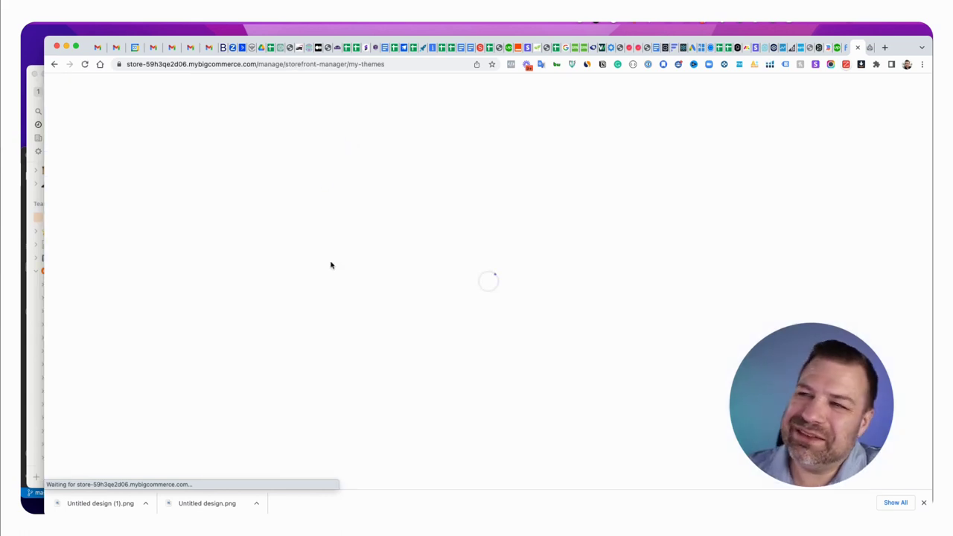
left_click(149, 248)
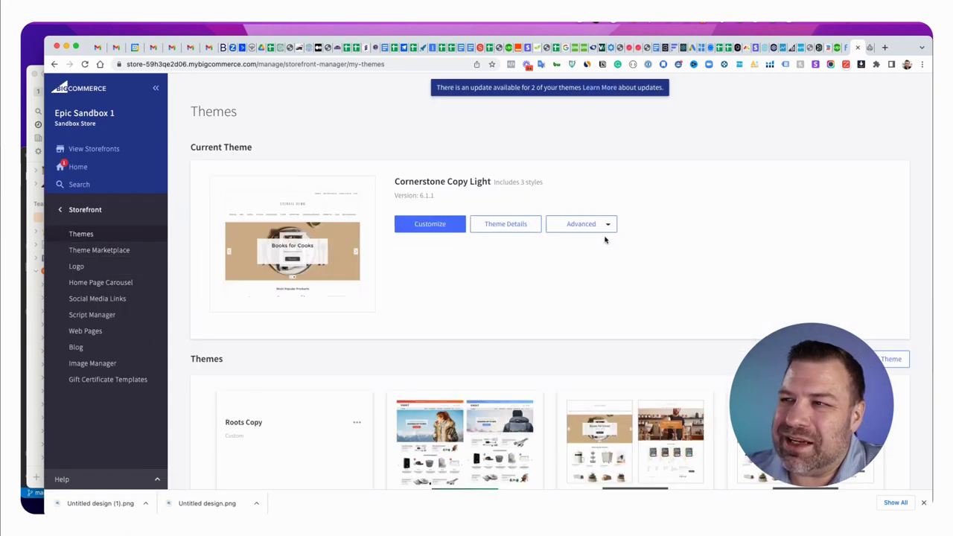
left_click(452, 225)
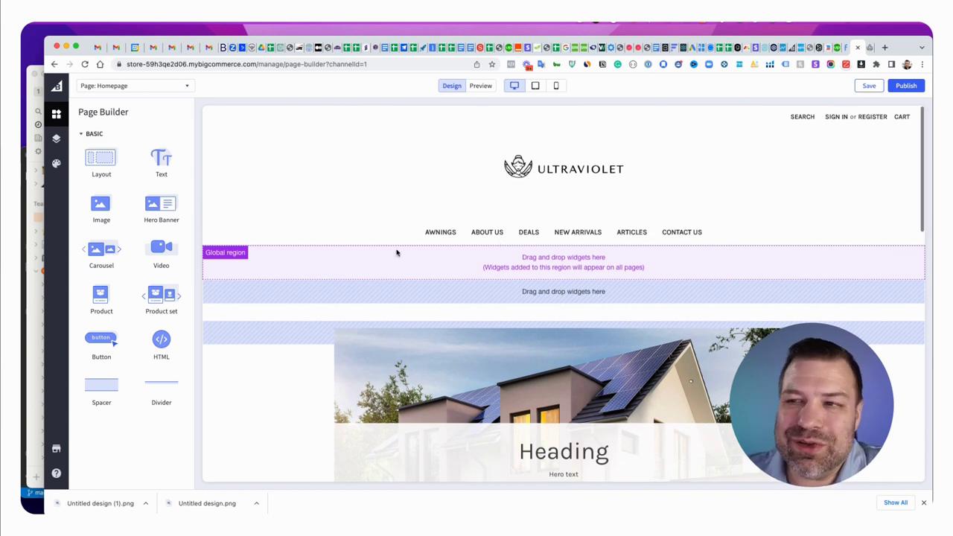
scroll(395, 251, "down", 1)
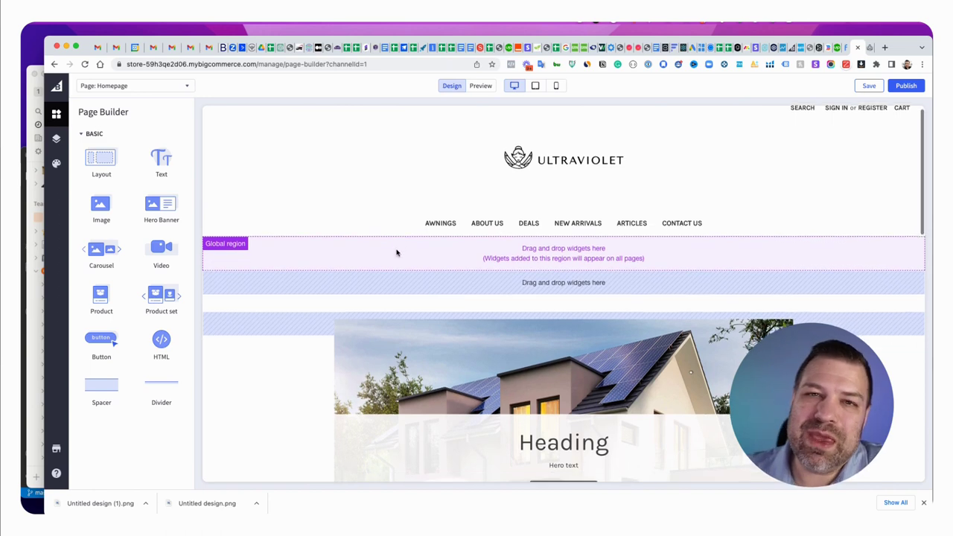
Step: Show the theme styles, preview the site to reach the Articles page, and return to Design mode
left_click(56, 166)
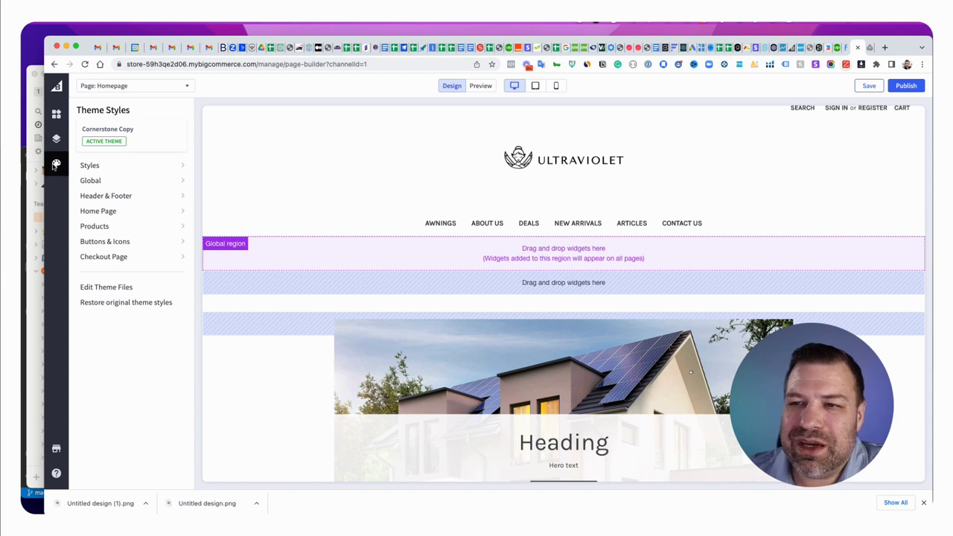
left_click(484, 85)
left_click(558, 223)
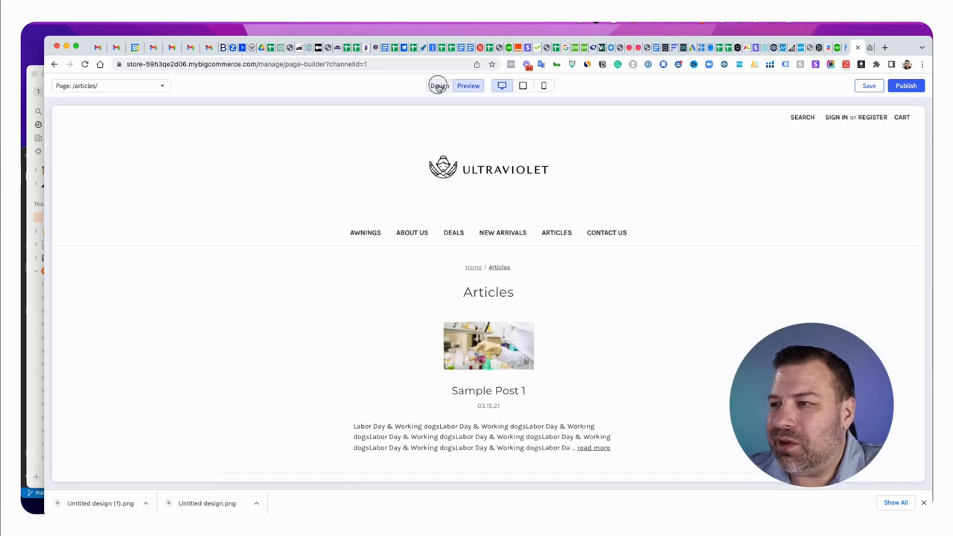
left_click(438, 85)
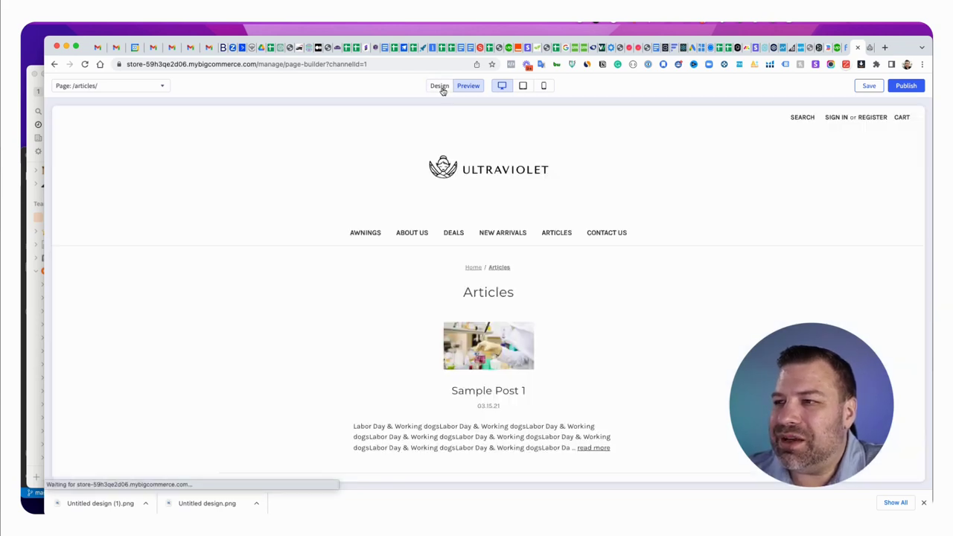
left_click(441, 87)
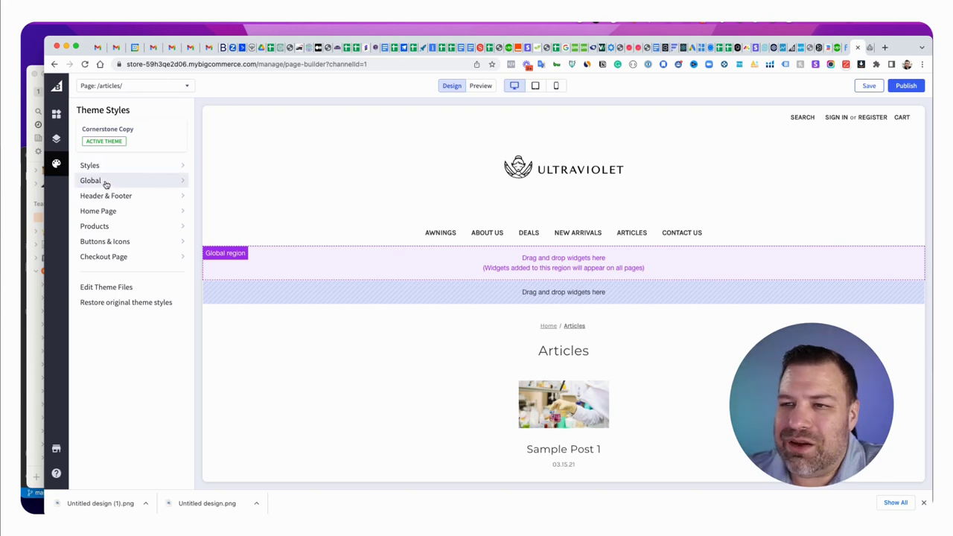
Step: In the Global theme styles, set the size of blog images to Specify dimensions
left_click(107, 184)
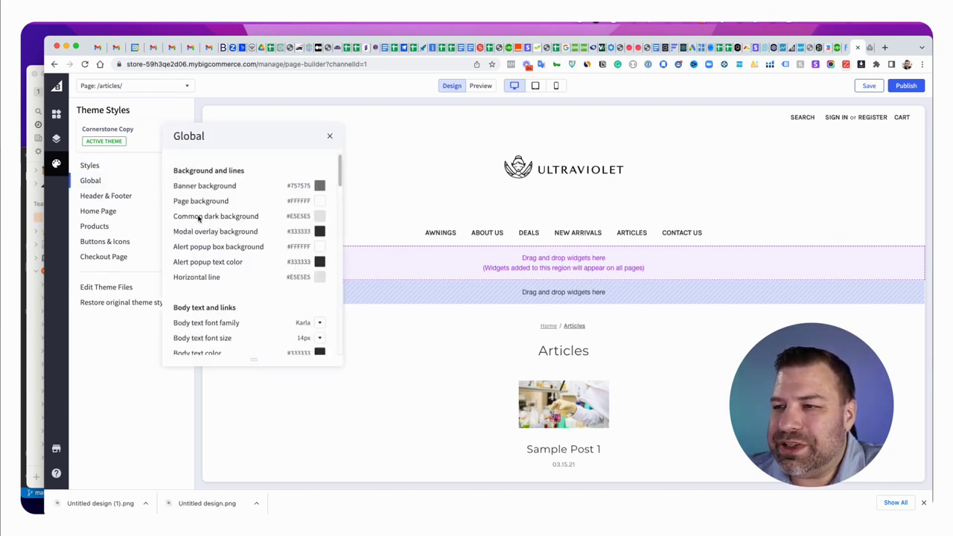
scroll(209, 223, "down", 5)
scroll(209, 225, "down", 10)
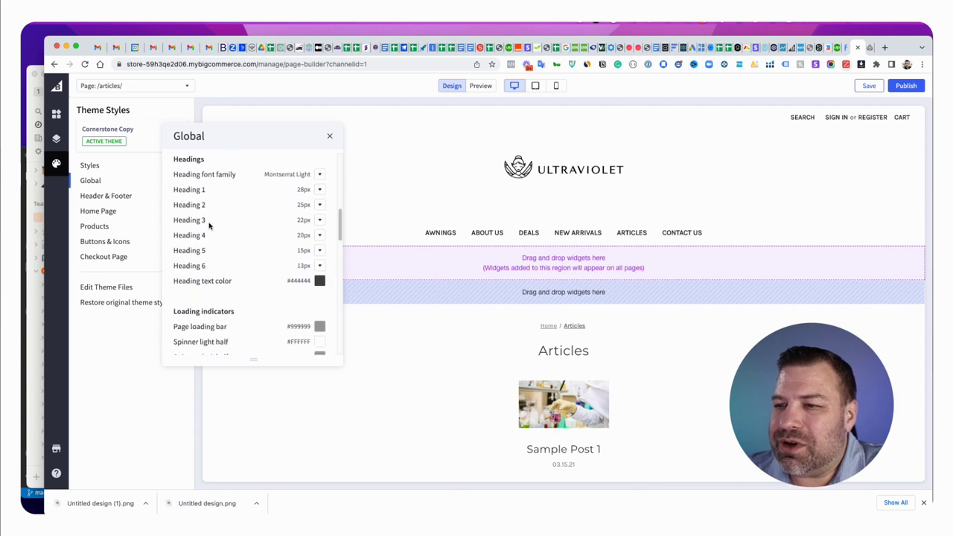
scroll(209, 225, "down", 5)
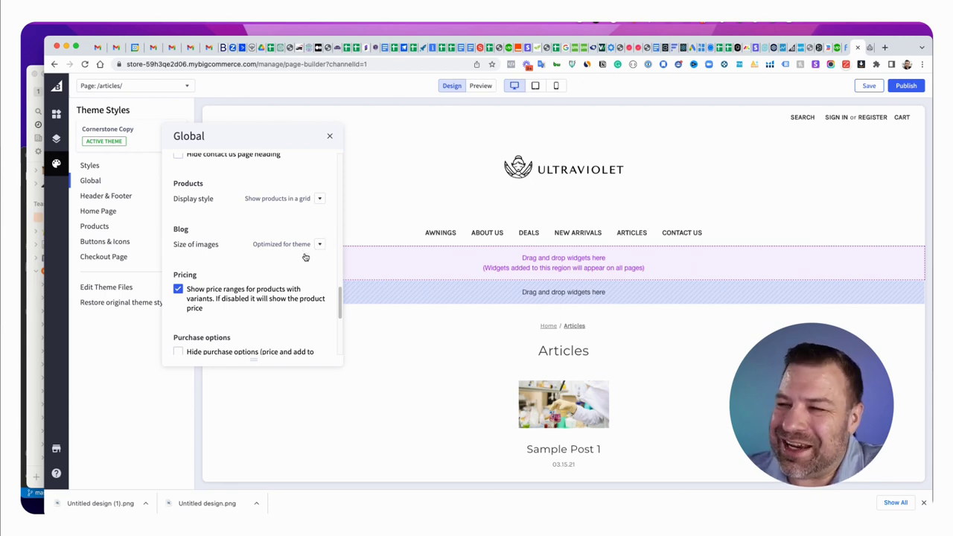
left_click(323, 246)
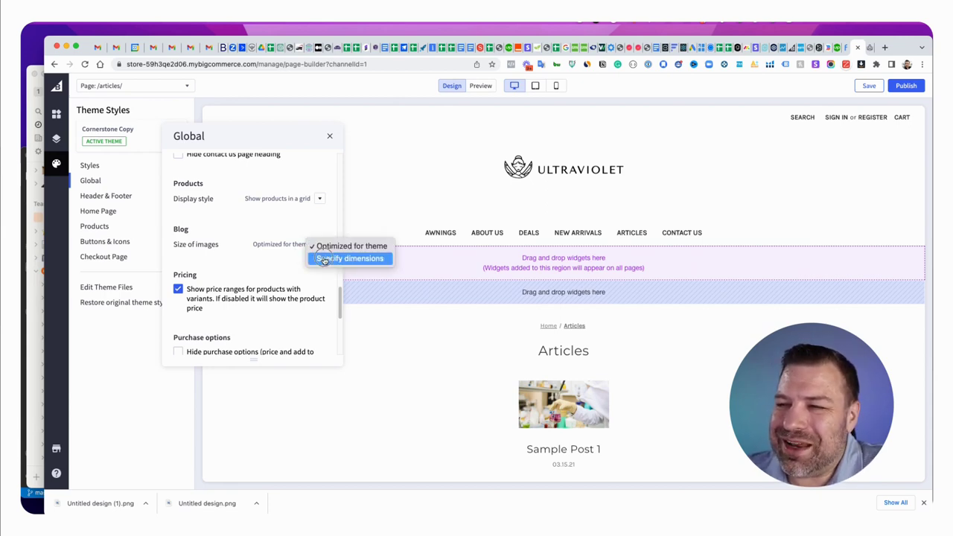
left_click(324, 259)
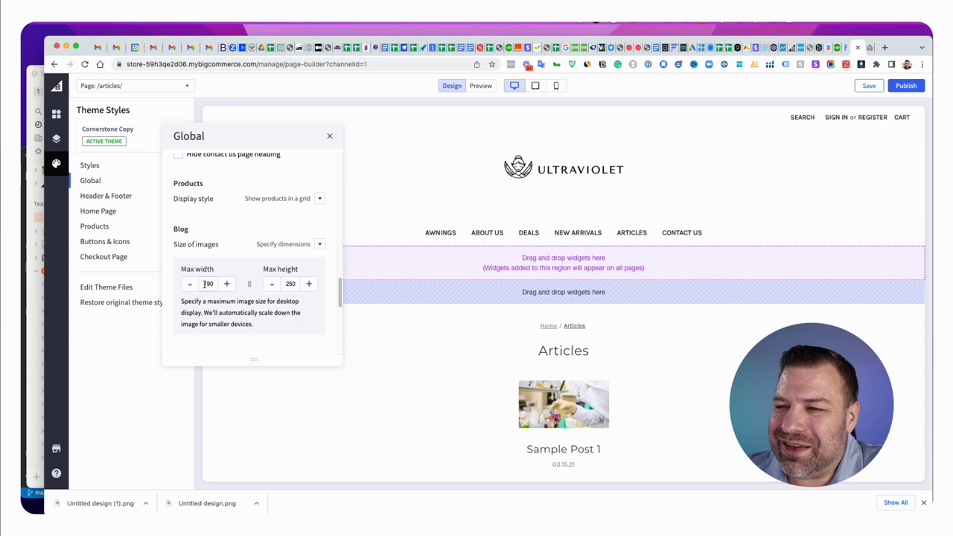
Step: Set the blog images' max width to 1200 and, with the proportions unlinked, the max height to 628
double_click(204, 284)
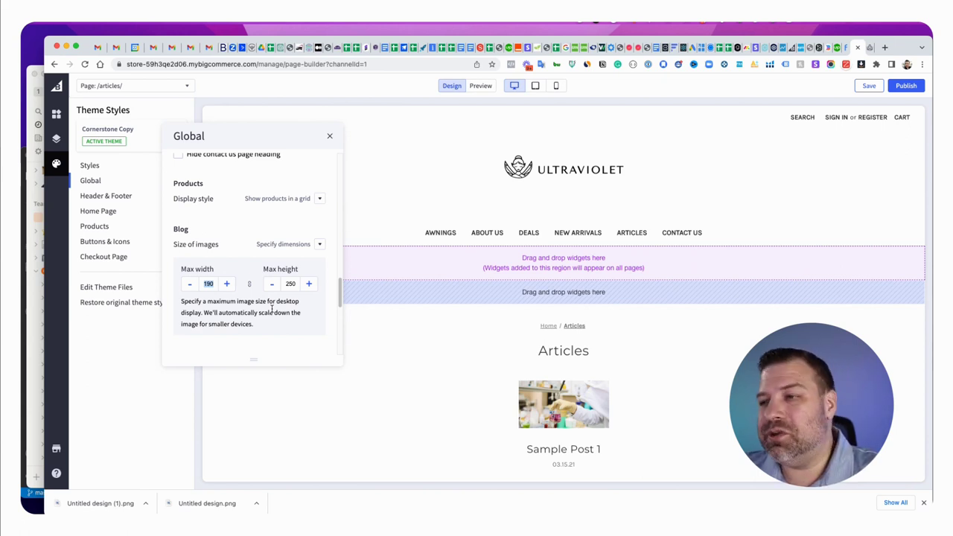
type("1200")
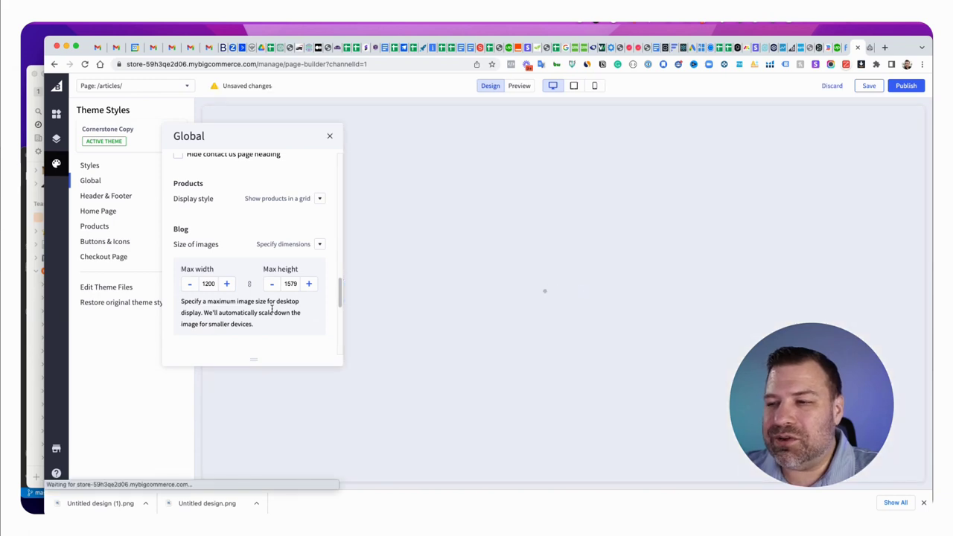
left_click(249, 284)
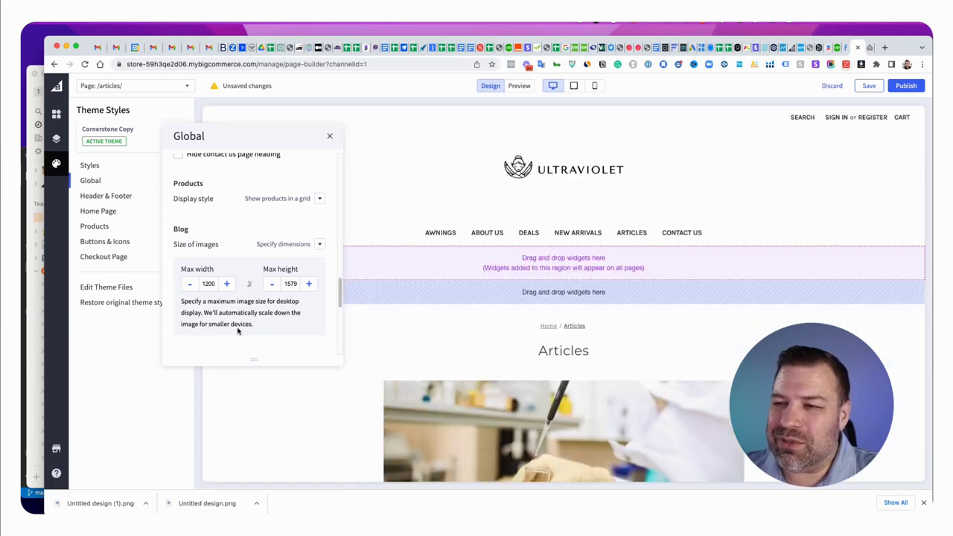
double_click(288, 284)
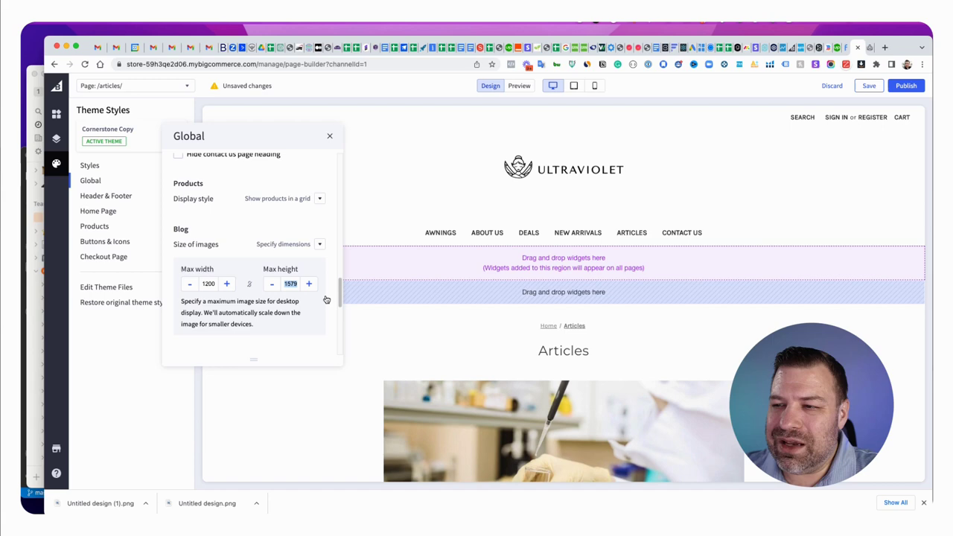
type("62")
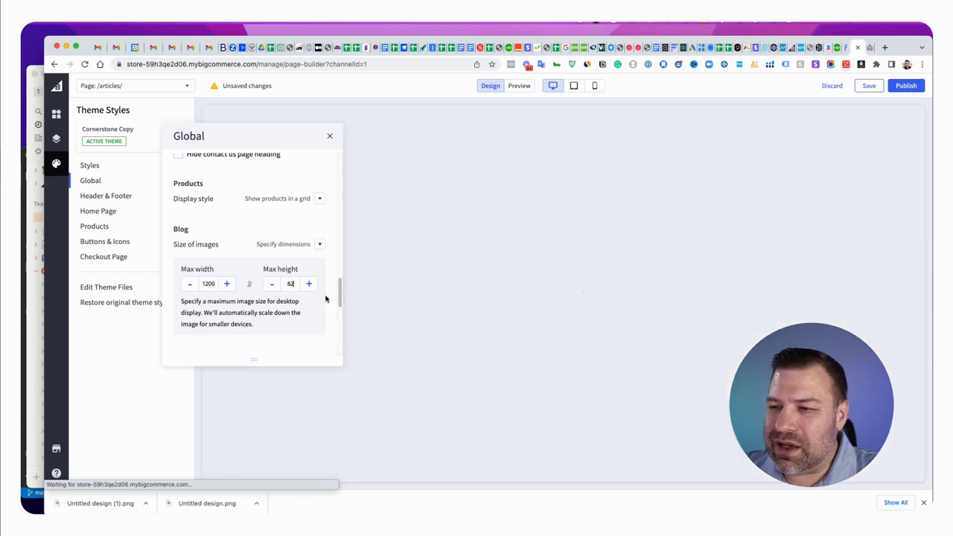
type("8")
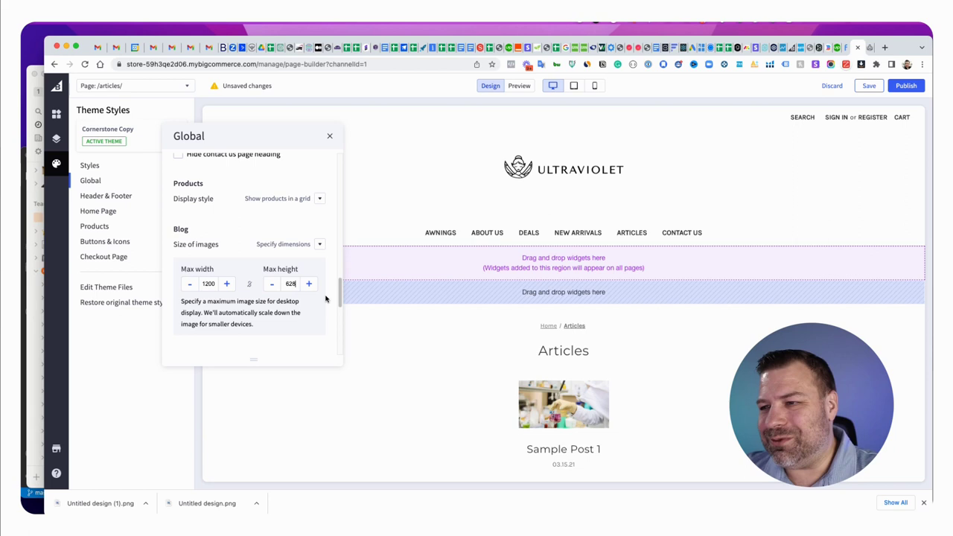
left_click(209, 285)
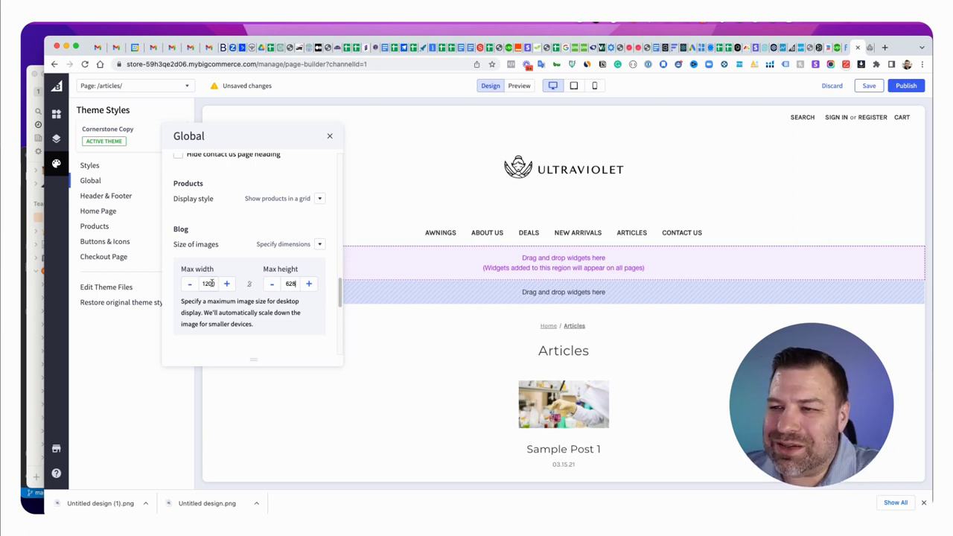
Step: Publish the blog image size changes to the storefront and dismiss the notification
scroll(208, 296, "down", 2)
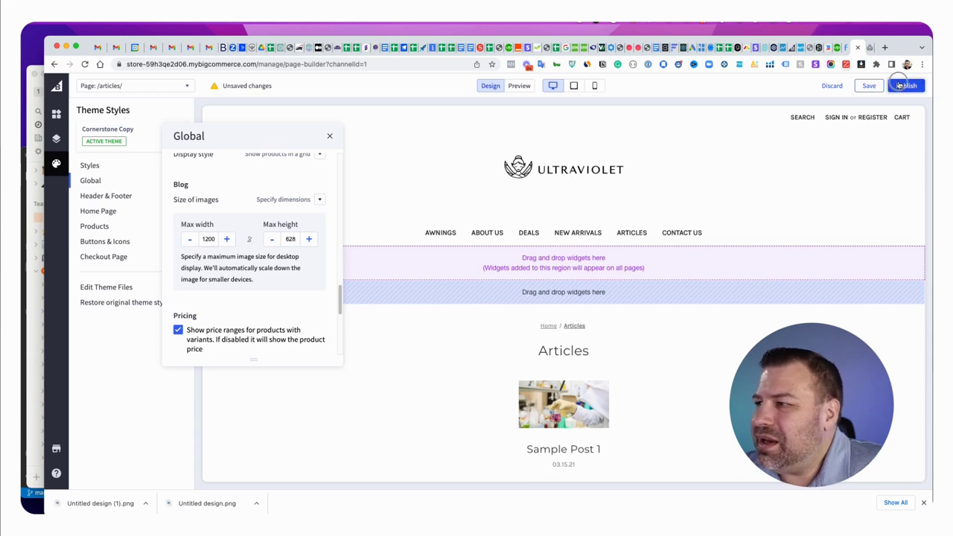
left_click(905, 86)
left_click(568, 310)
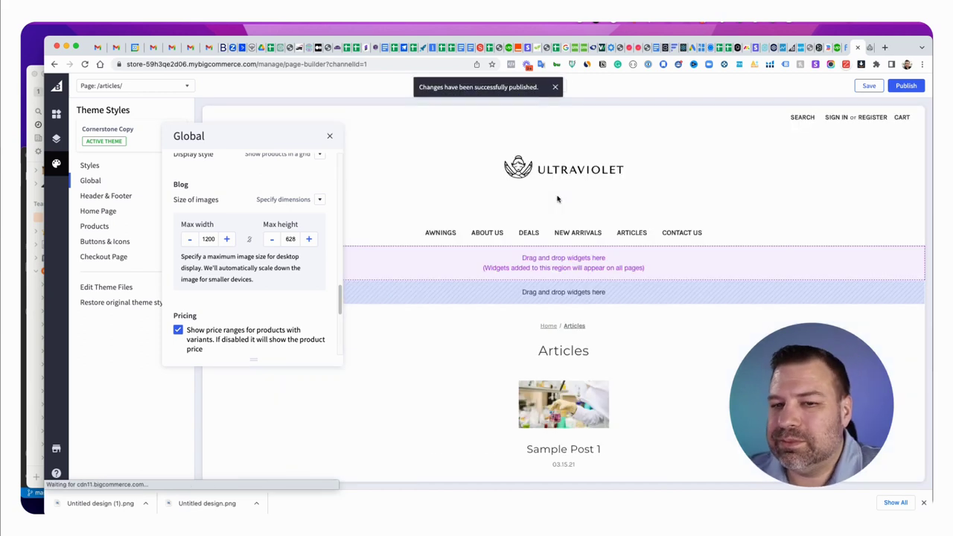
left_click(555, 86)
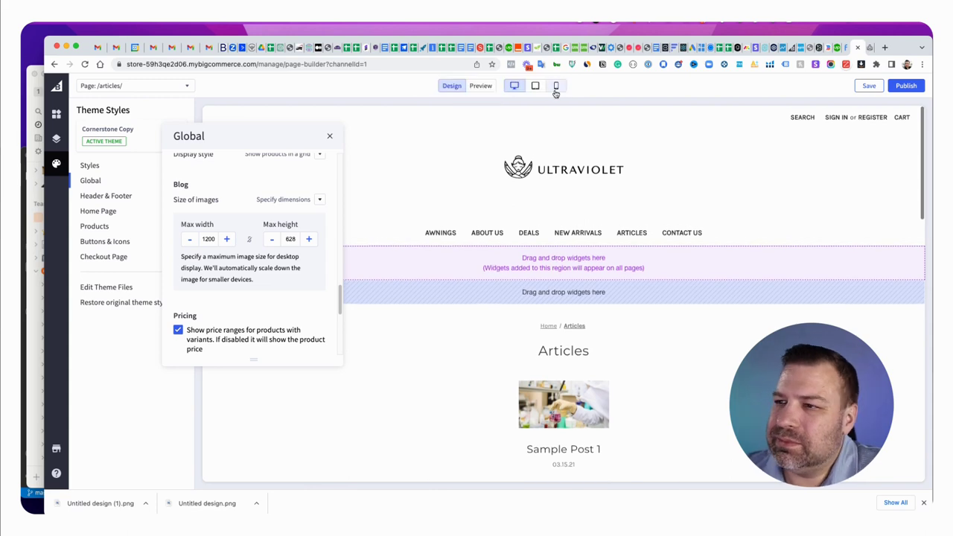
Step: Reload the live Articles page and check the size of the blog post images
left_click(864, 46)
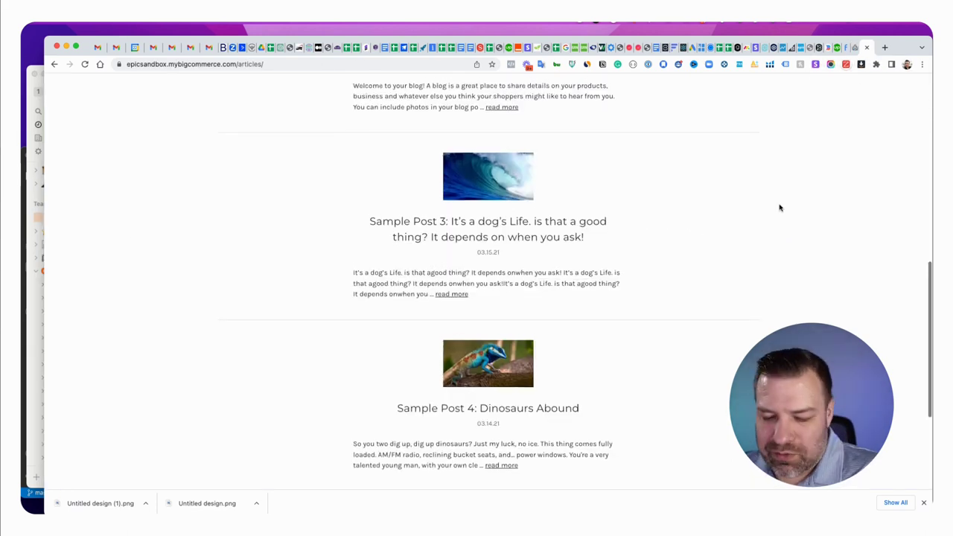
key("super+r")
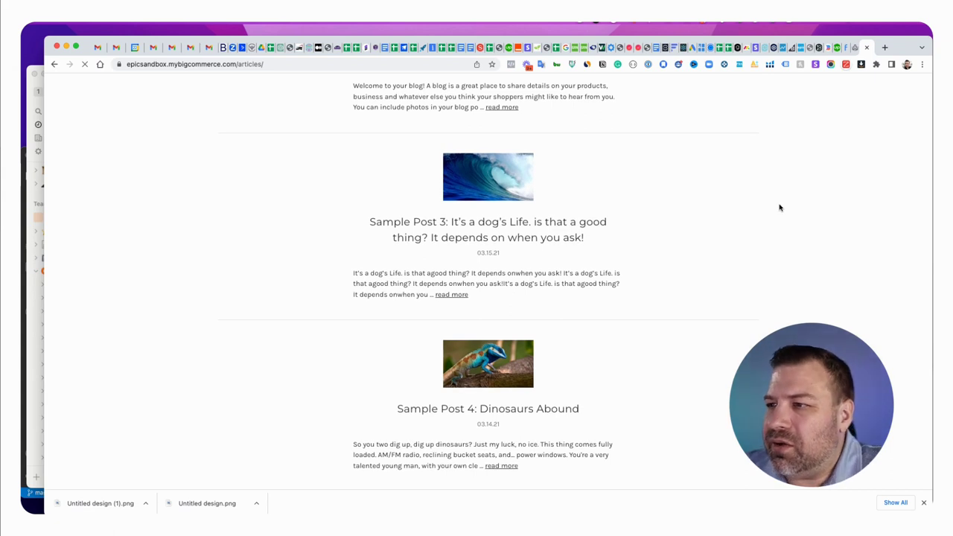
left_click(856, 49)
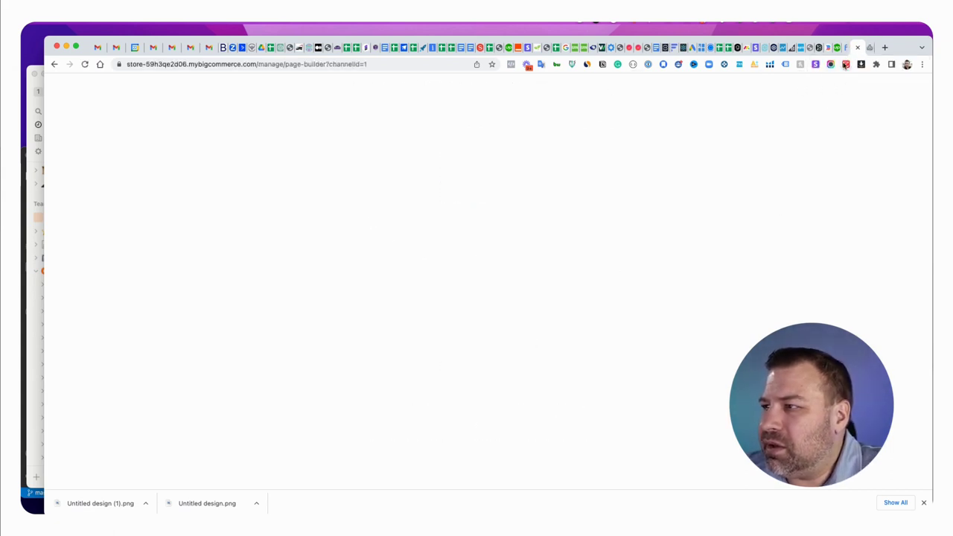
left_click(869, 48)
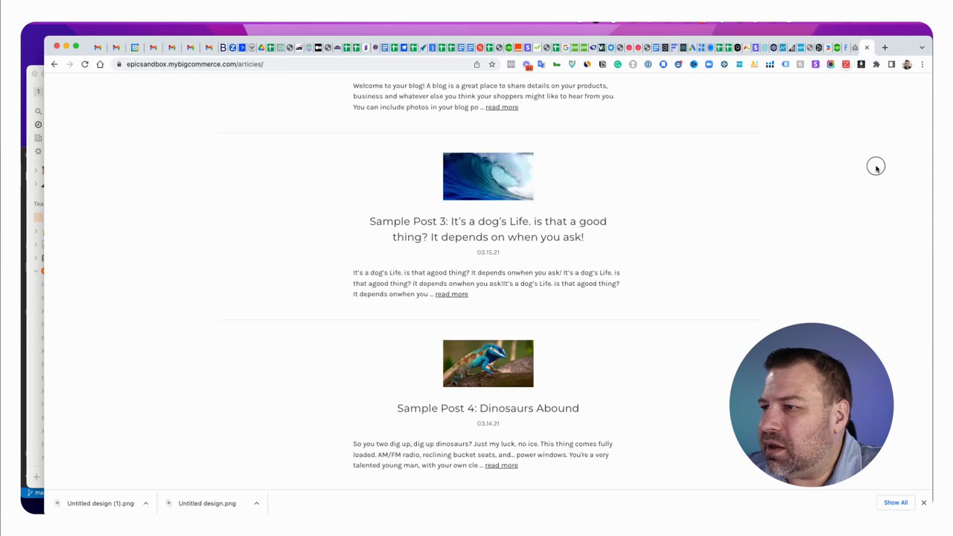
Step: Return to the theme editor, close the Global styles and reload Page Builder
left_click(855, 47)
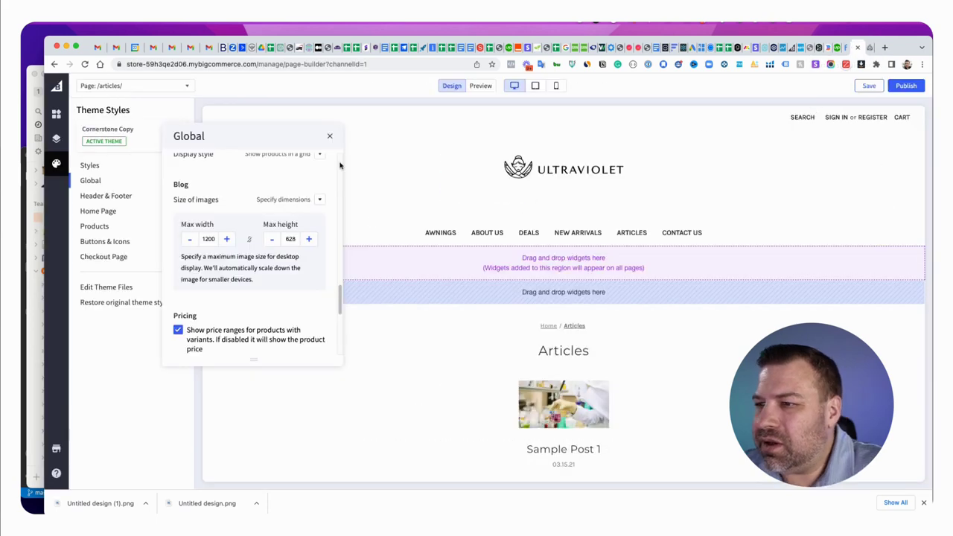
left_click(330, 137)
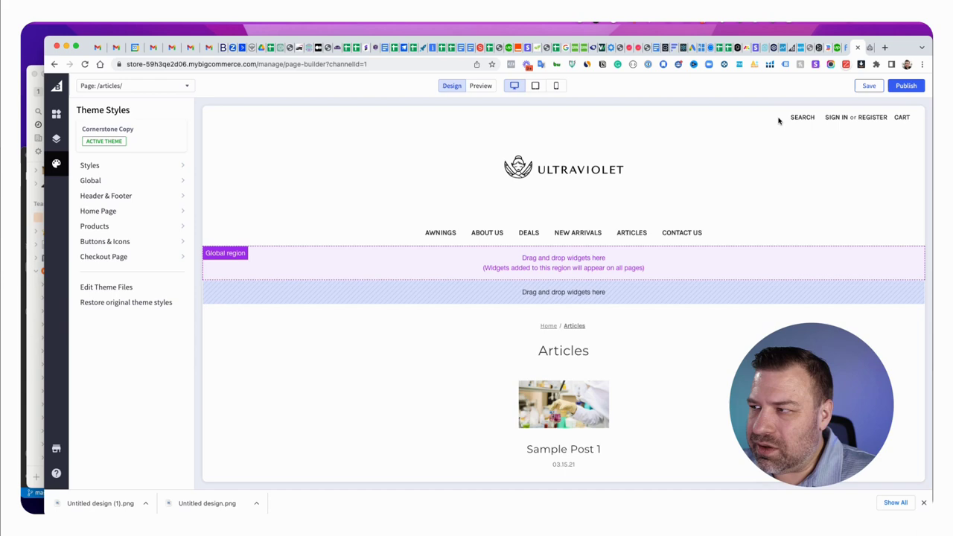
key("super+r")
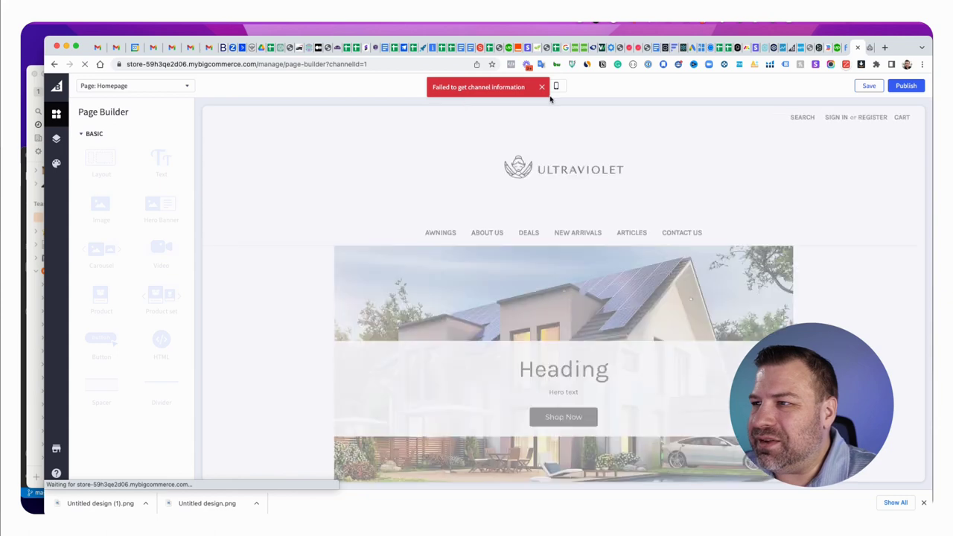
Step: Dismiss the error and, in the theme's Global styles, set the blog images' max width to 1200 and max height to 628
left_click(542, 88)
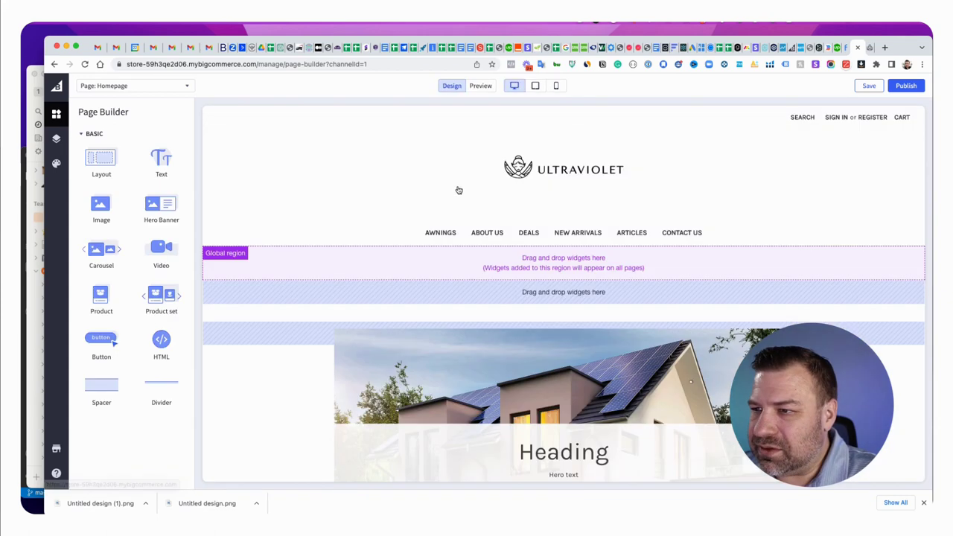
left_click(56, 164)
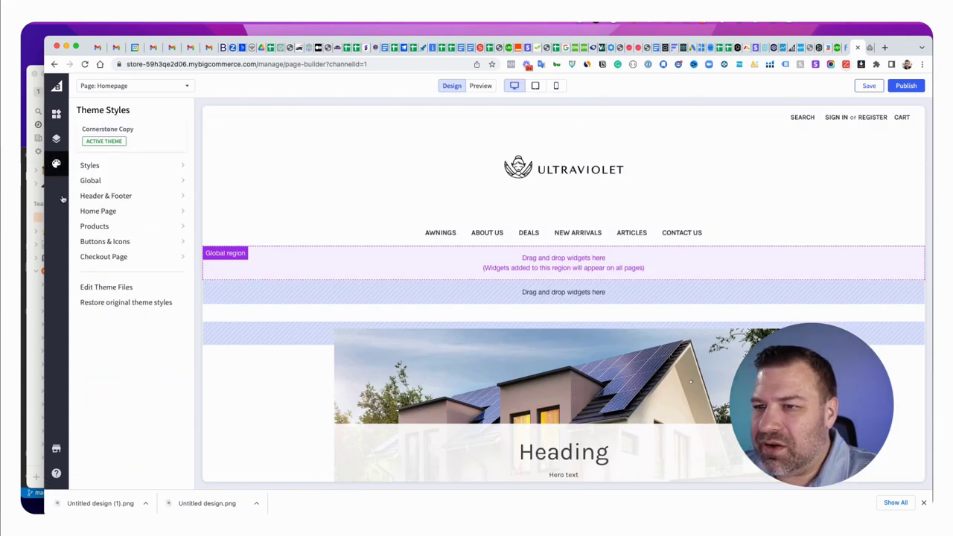
left_click(96, 183)
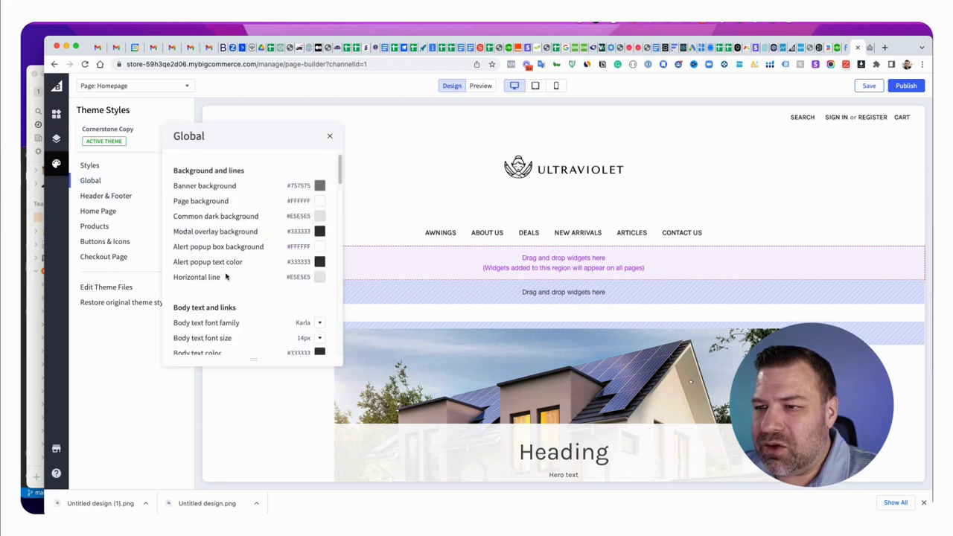
scroll(227, 277, "down", 5)
scroll(228, 278, "down", 10)
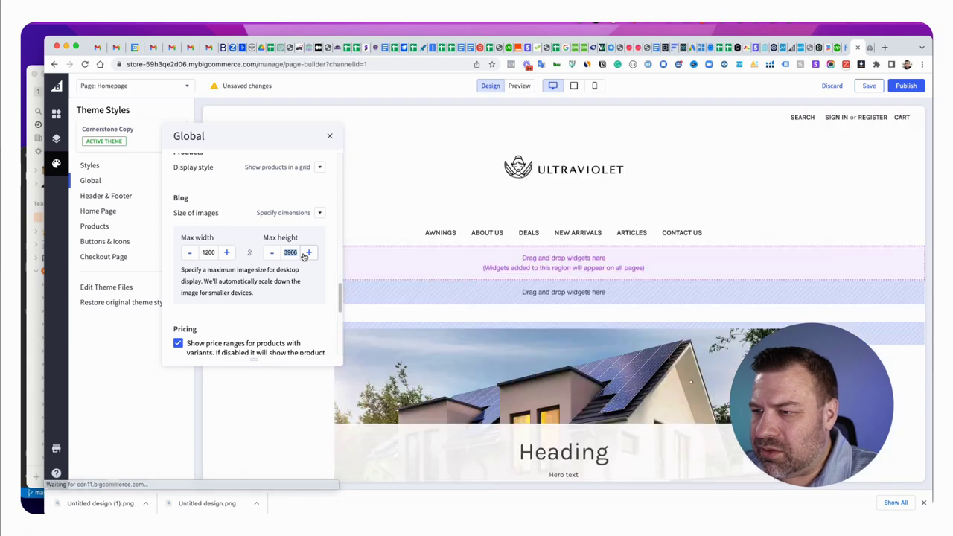
left_click(305, 254)
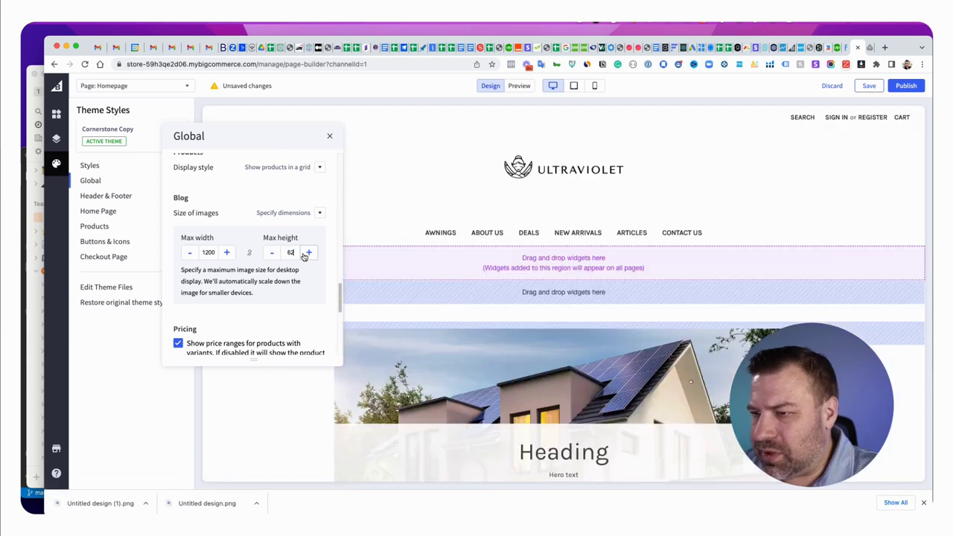
left_click(306, 254)
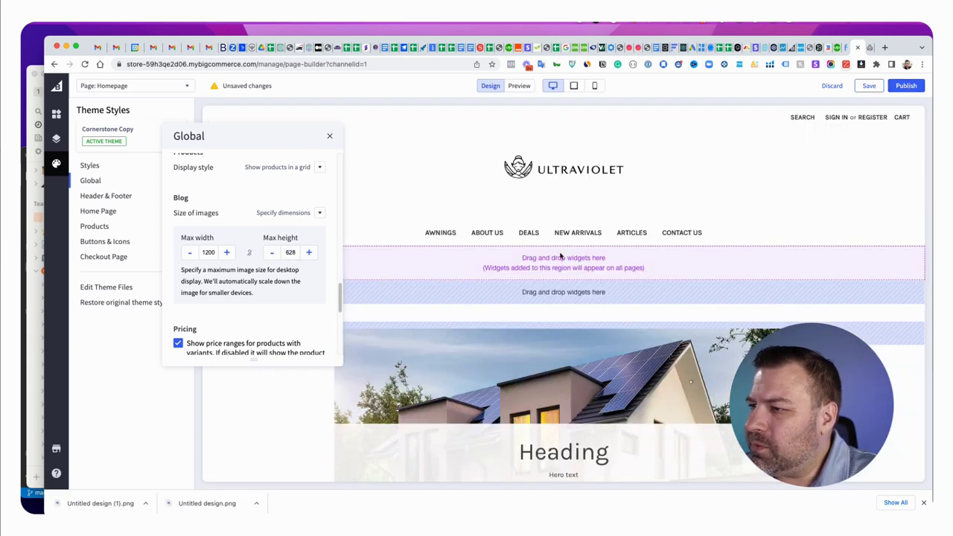
Step: Publish the updated blog image dimensions to the storefront and dismiss the notification
left_click(906, 86)
left_click(584, 310)
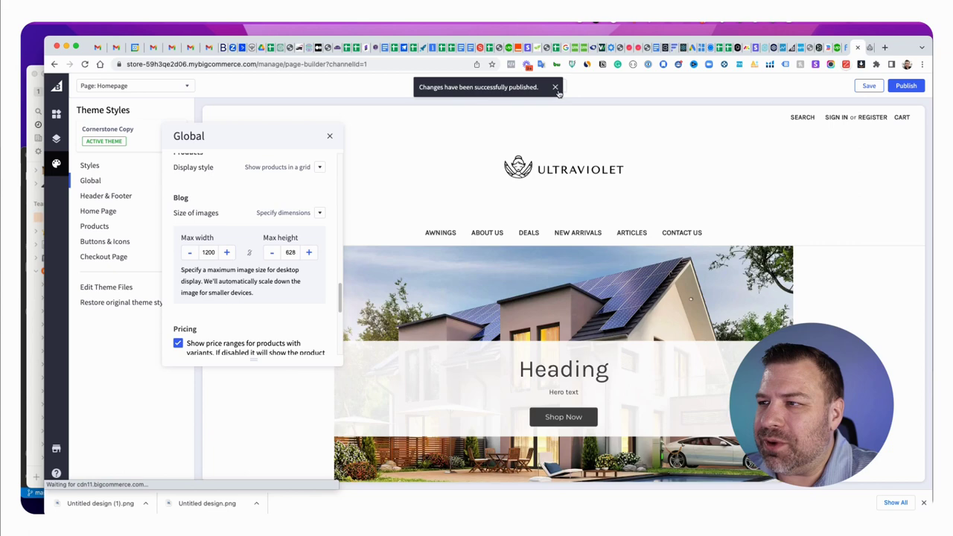
left_click(555, 88)
Step: Preview the store's Articles page and check the image size of each sample blog post
left_click(481, 86)
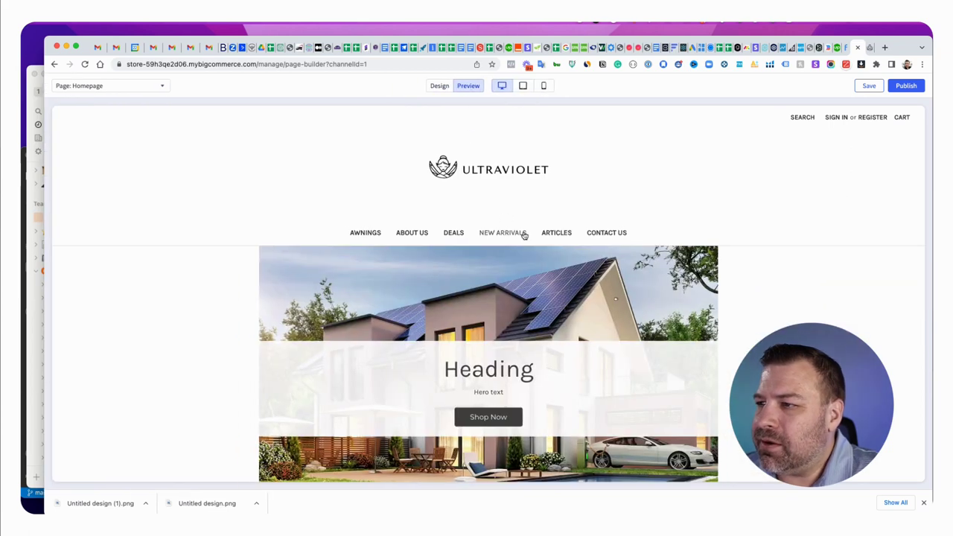
left_click(524, 236)
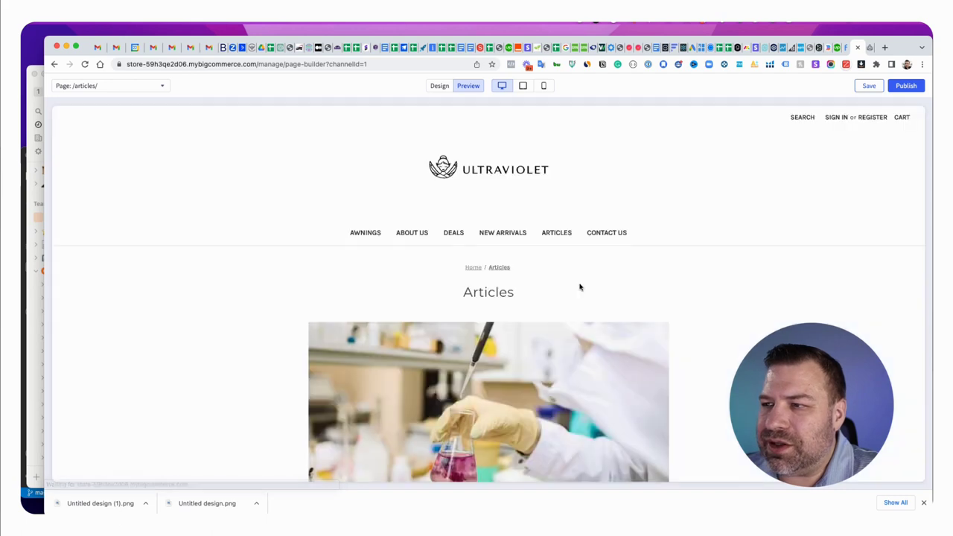
scroll(579, 289, "down", 6)
scroll(581, 286, "down", 5)
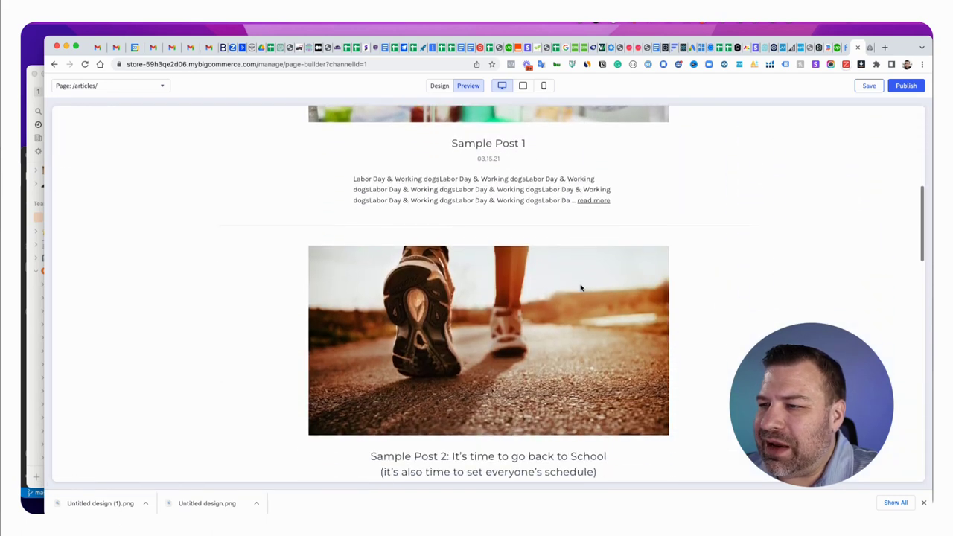
scroll(581, 287, "down", 5)
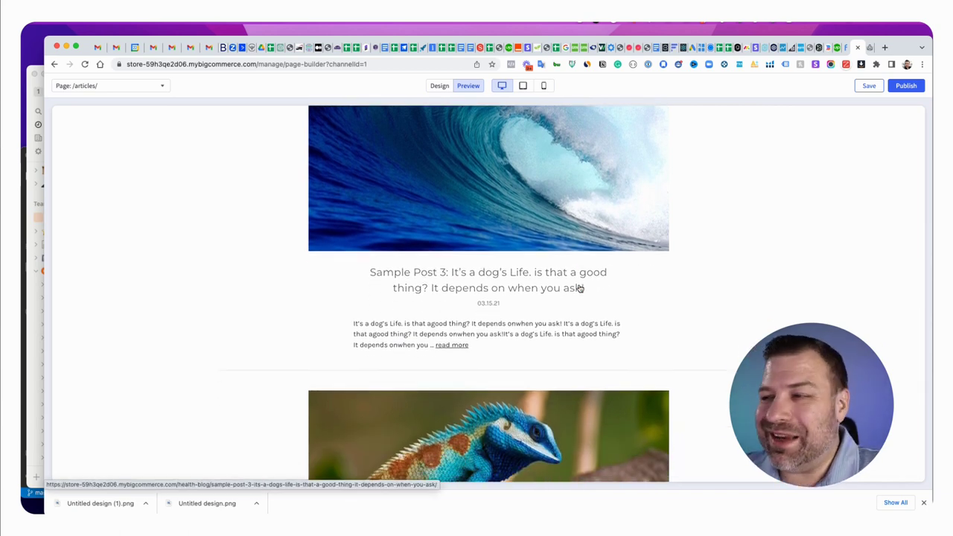
scroll(580, 288, "down", 5)
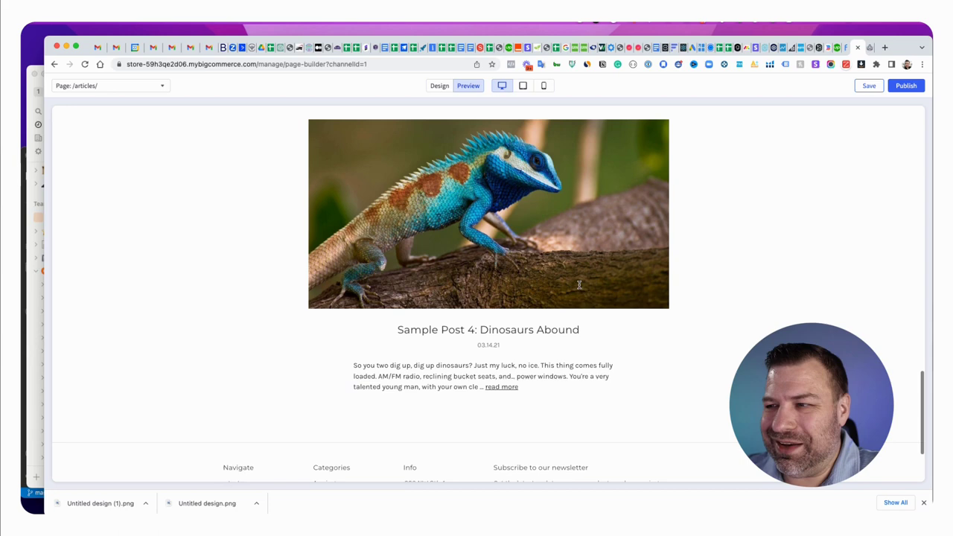